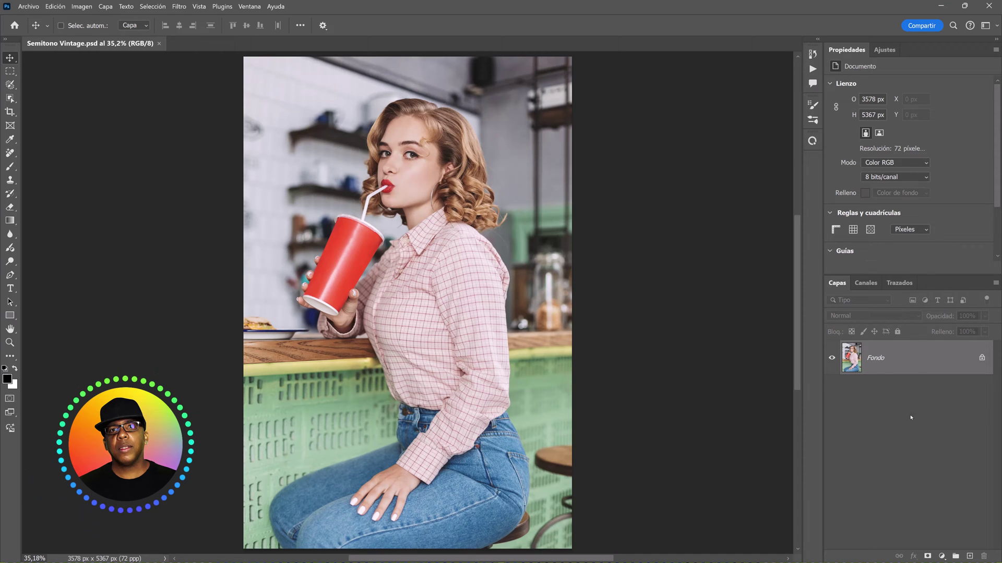
Step: Duplicate Fondo onto a new layer named Efecto and convert it into a smart object
{"action": "key", "text": "ctrl+j"}
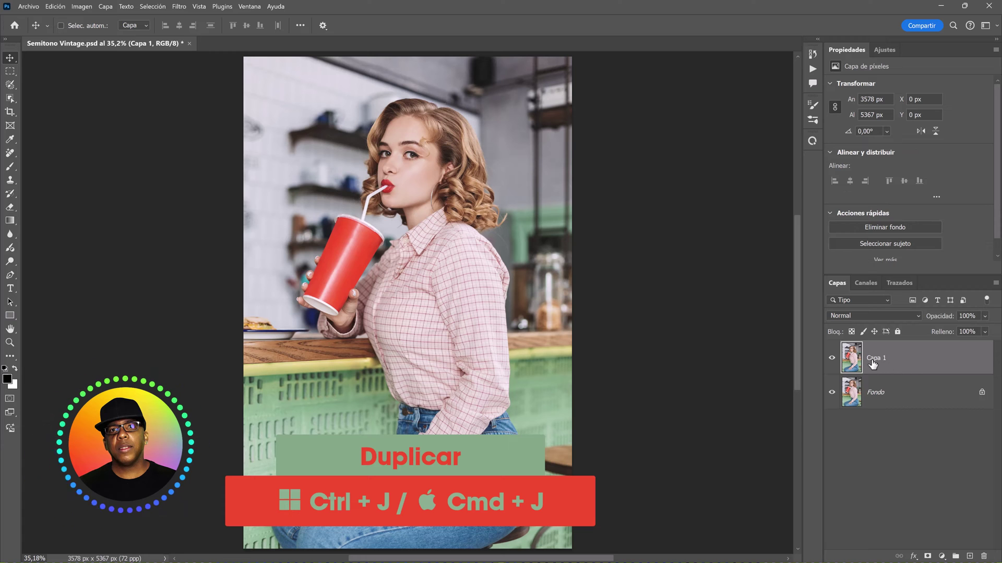
{"action": "type", "text": "Efecto"}
{"action": "key", "text": "Return"}
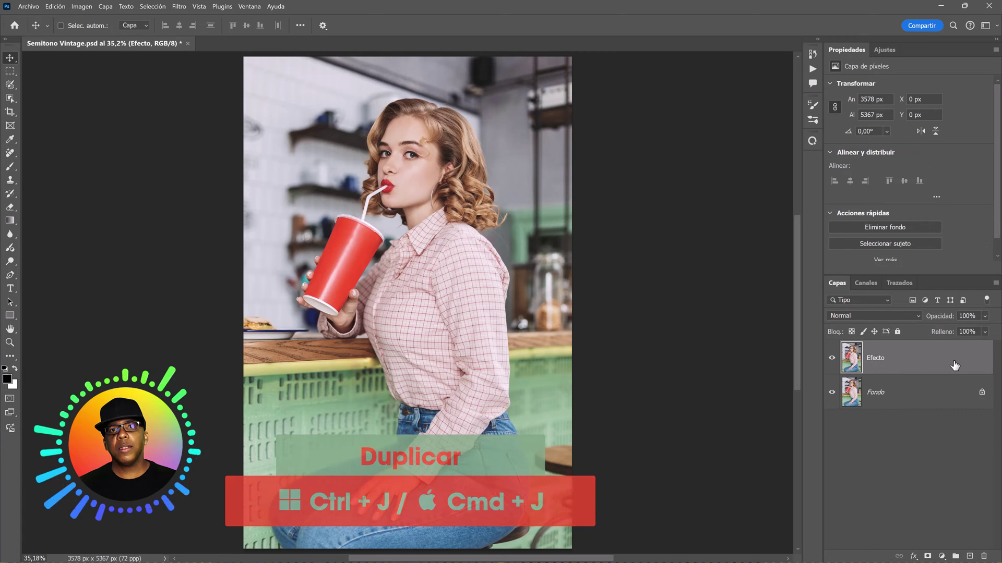
{"action": "right_click", "coordinate": [904, 359]}
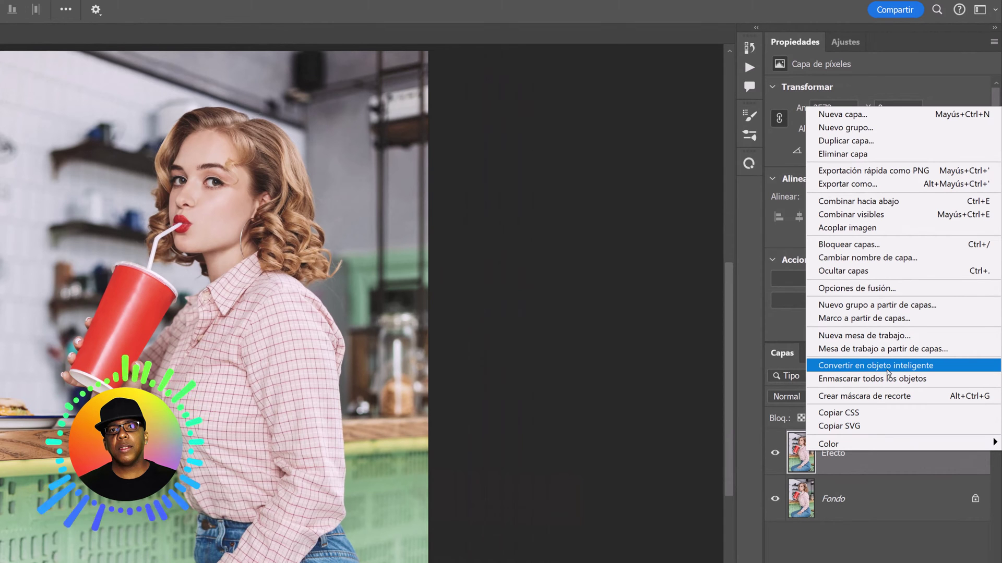
{"action": "left_click", "coordinate": [888, 371]}
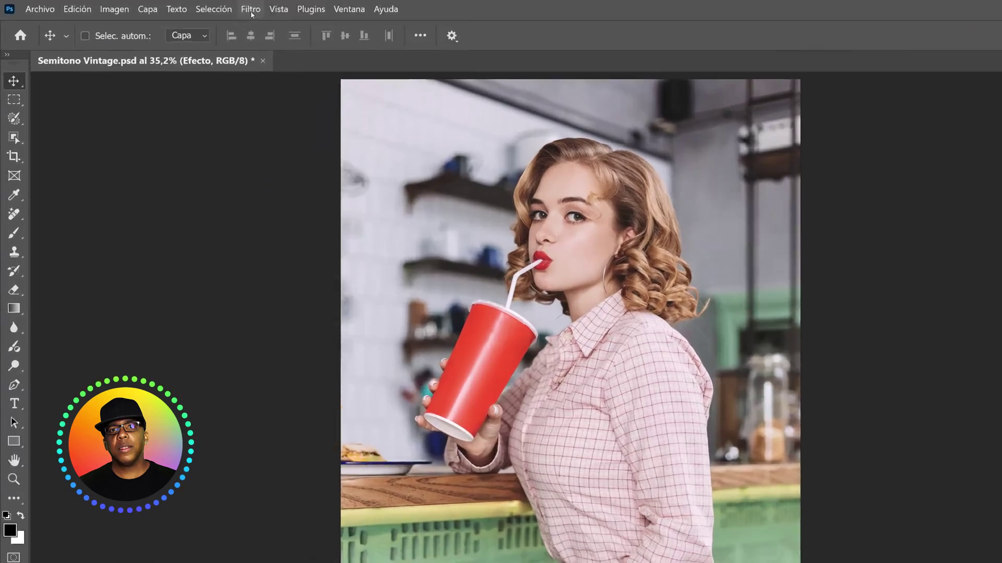
Step: Open the Filter Gallery and choose the Granulado texture filter
{"action": "left_click", "coordinate": [250, 15]}
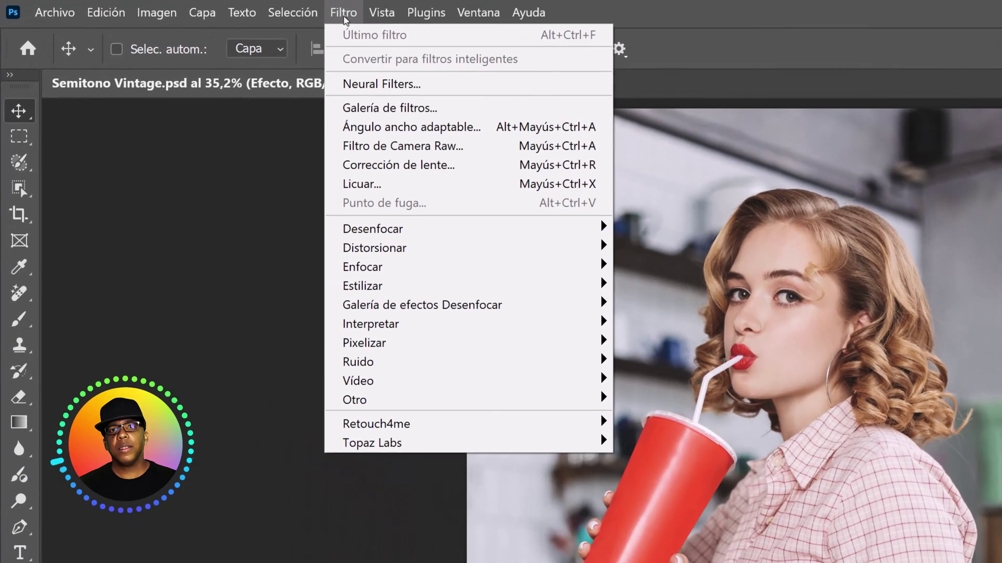
{"action": "left_click", "coordinate": [462, 108]}
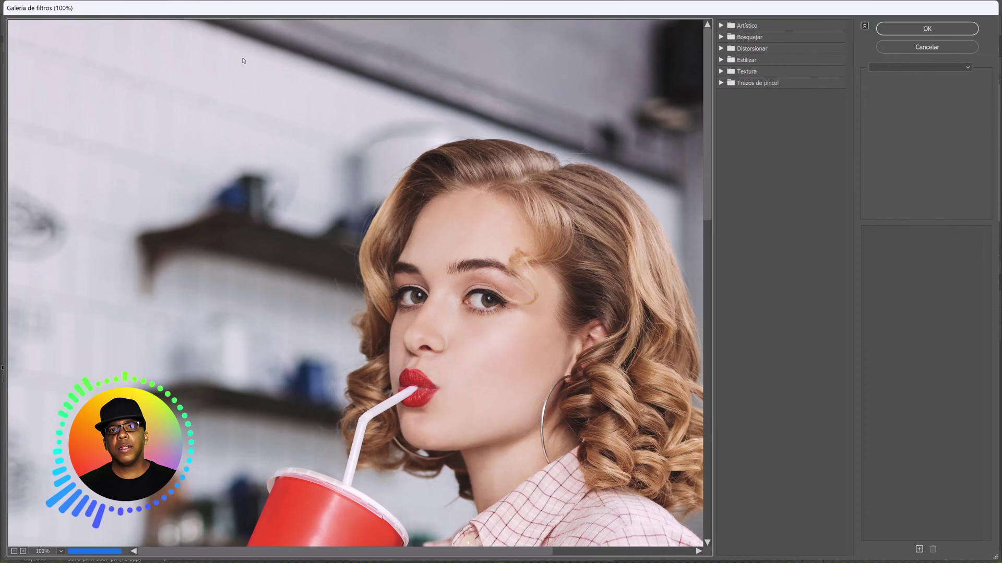
{"action": "key", "text": "ctrl+0"}
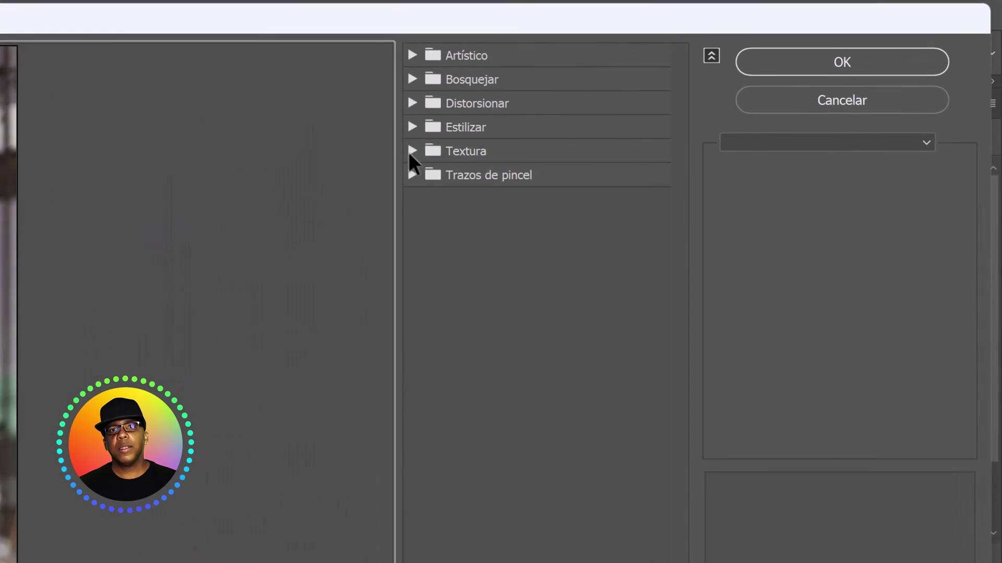
{"action": "left_click", "coordinate": [394, 156]}
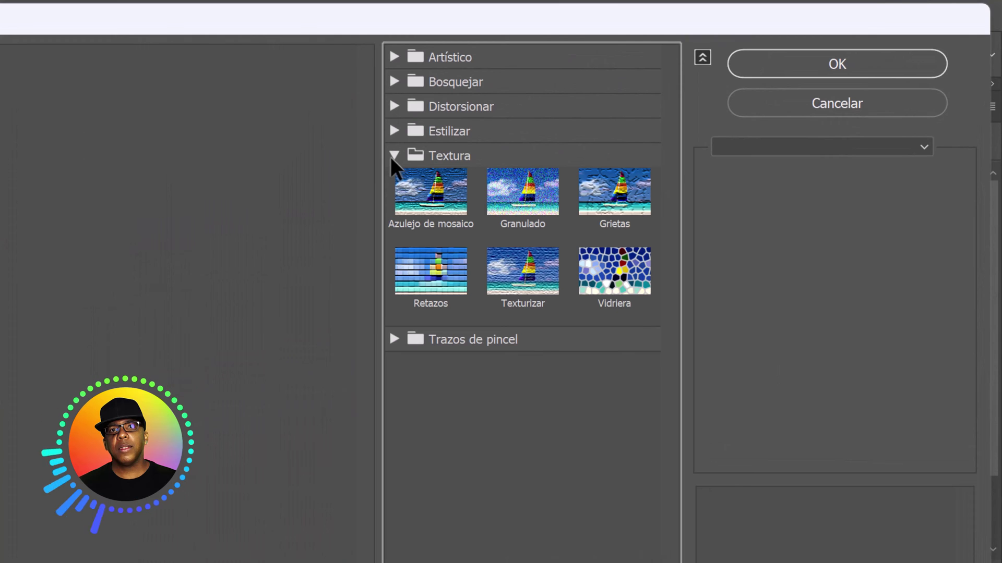
{"action": "left_click", "coordinate": [513, 198]}
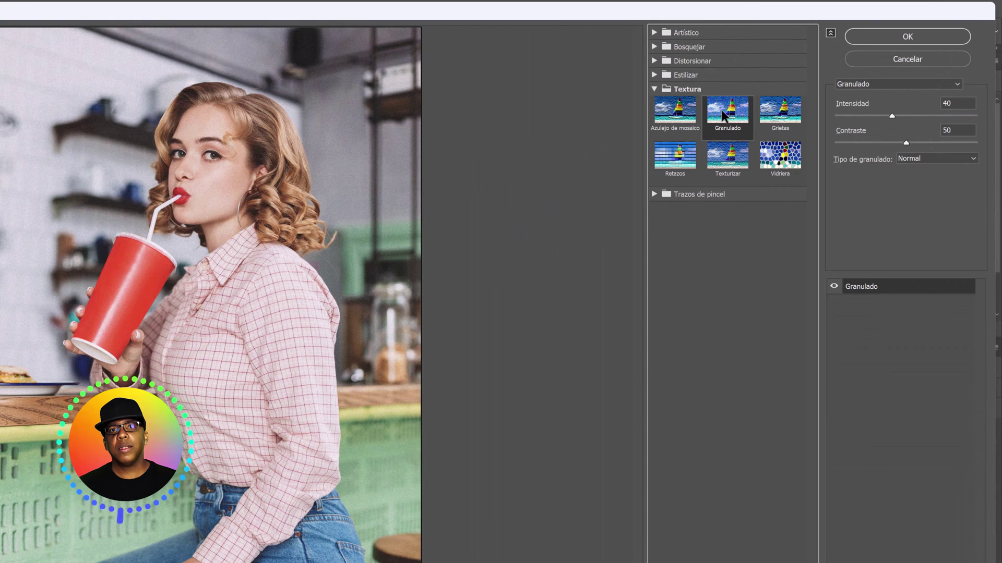
Step: Set the Granulado grain type to Ampliado, intensity 80 and contrast 90
{"action": "left_click", "coordinate": [938, 160]}
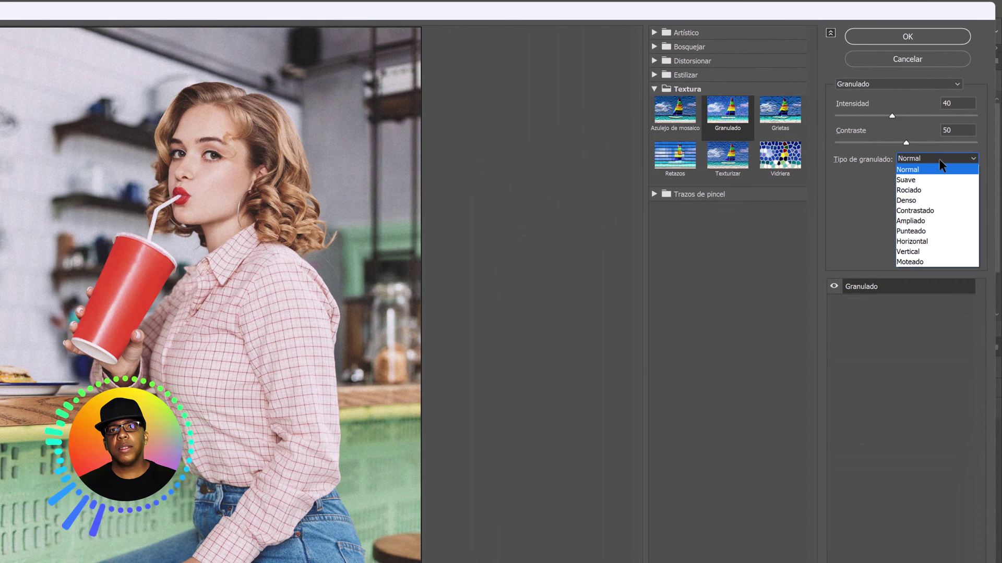
{"action": "left_click", "coordinate": [944, 223]}
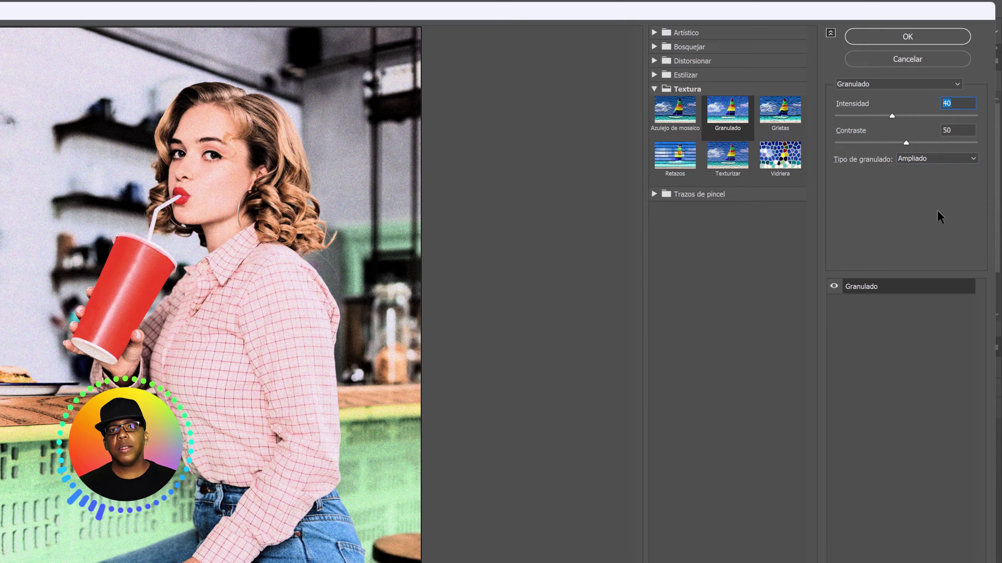
{"action": "type", "text": "80"}
{"action": "left_click", "coordinate": [948, 130]}
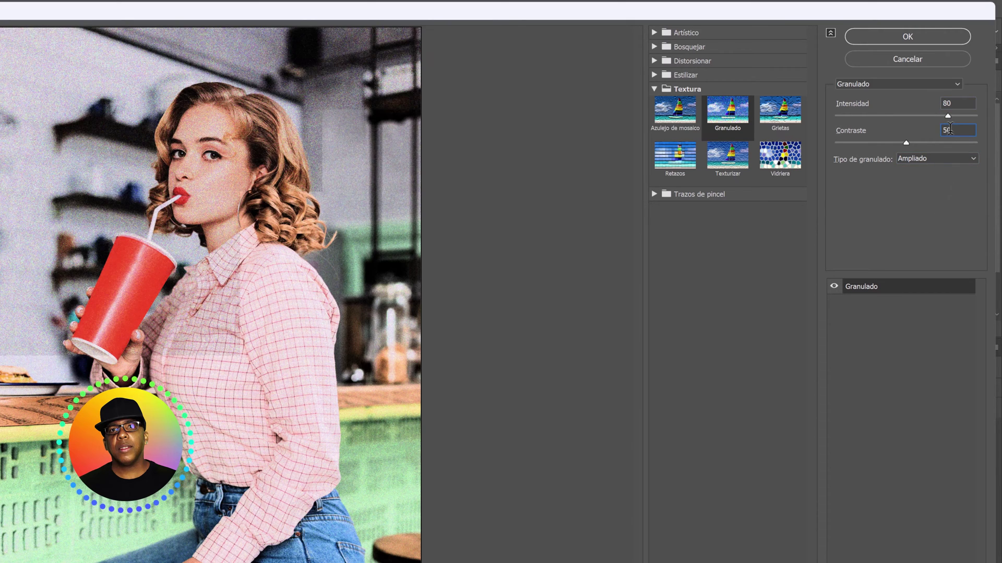
{"action": "type", "text": "90"}
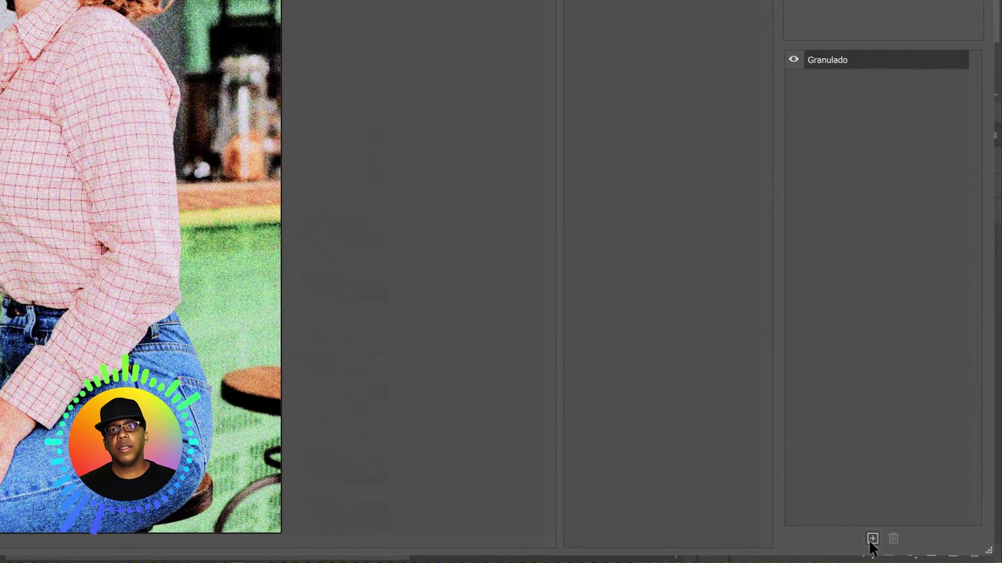
Step: Add a second Filter Gallery effect set to Película granulada from the Artístico filters
{"action": "left_click", "coordinate": [871, 540]}
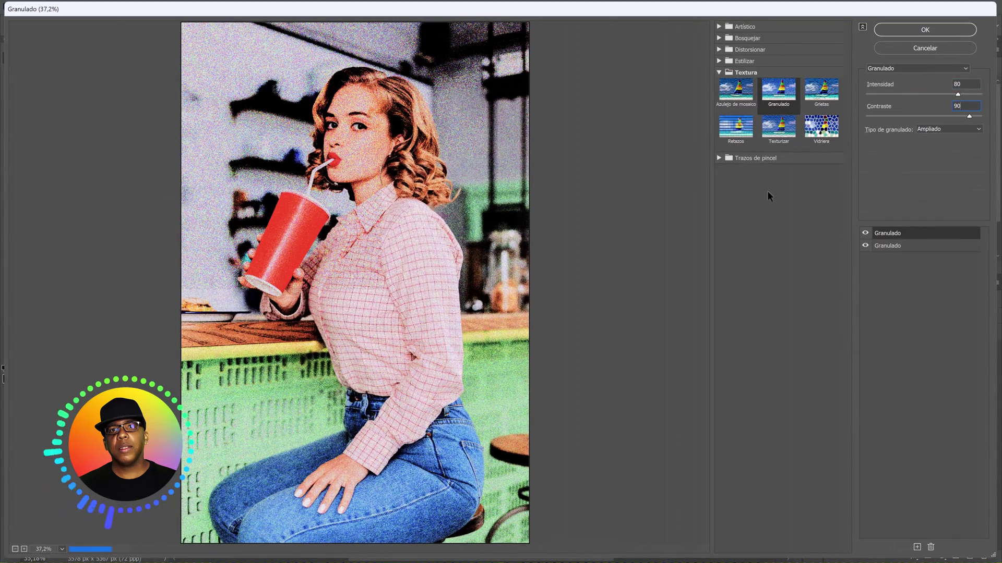
{"action": "left_click", "coordinate": [719, 72]}
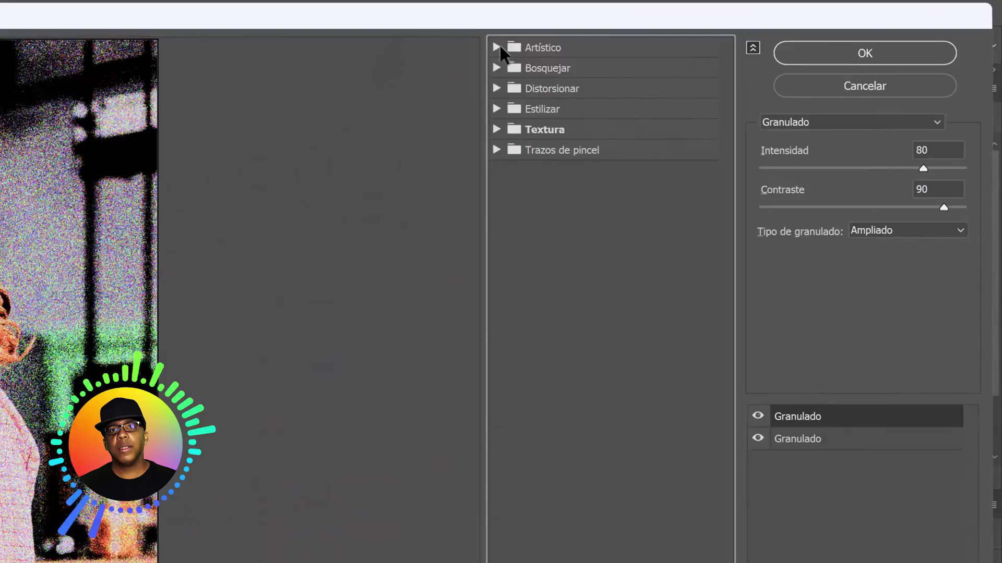
{"action": "left_click", "coordinate": [712, 27]}
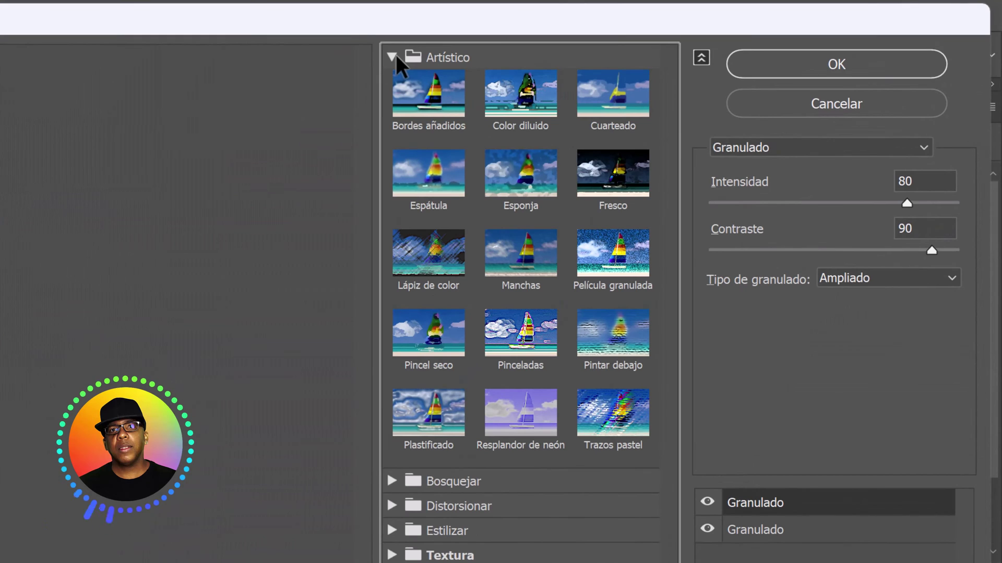
{"action": "left_click", "coordinate": [597, 249]}
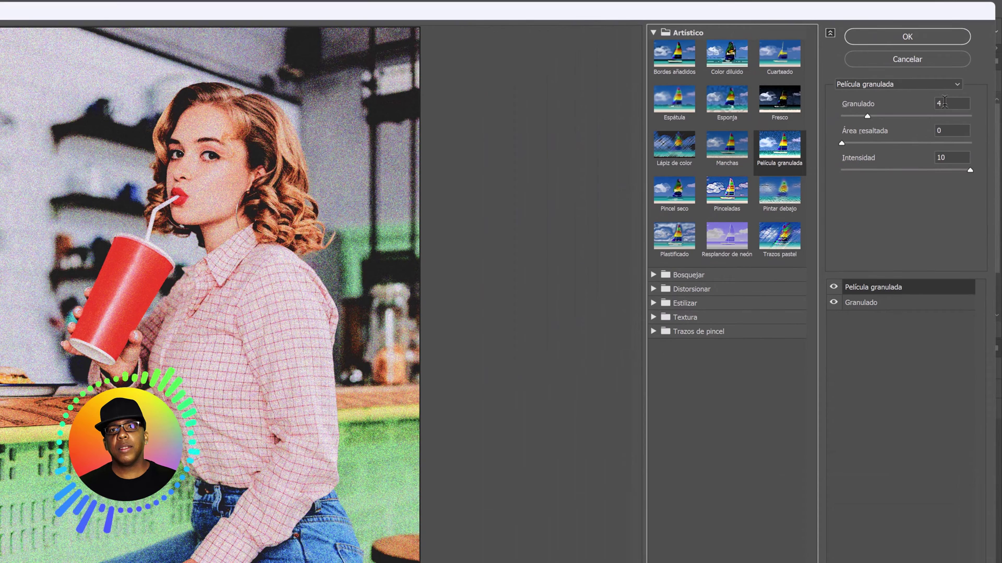
Step: Set Película granulada to grain 3, highlight area 10, intensity 10 and apply the gallery
{"action": "double_click", "coordinate": [945, 102]}
{"action": "type", "text": "3"}
{"action": "key", "text": "Tab"}
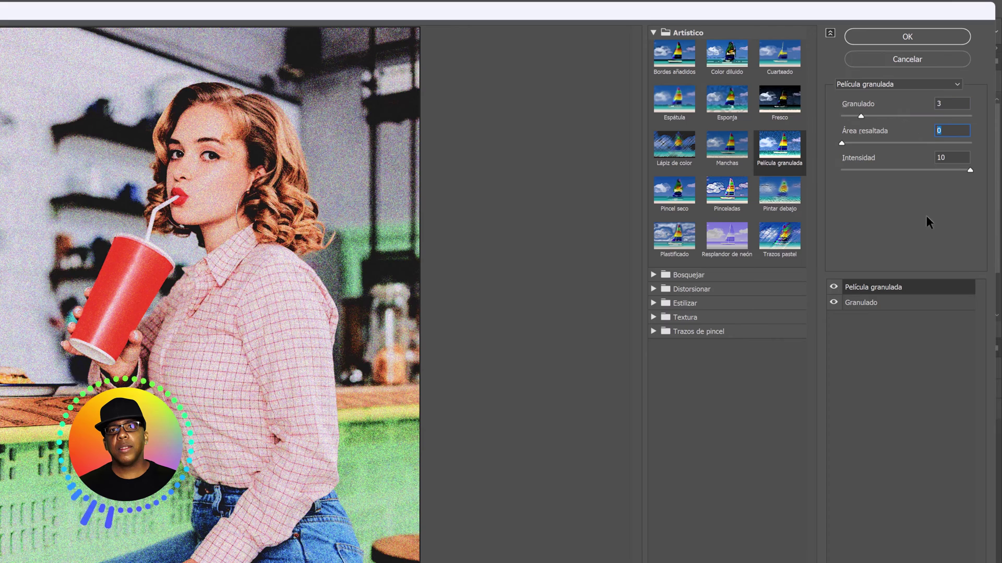
{"action": "type", "text": "10"}
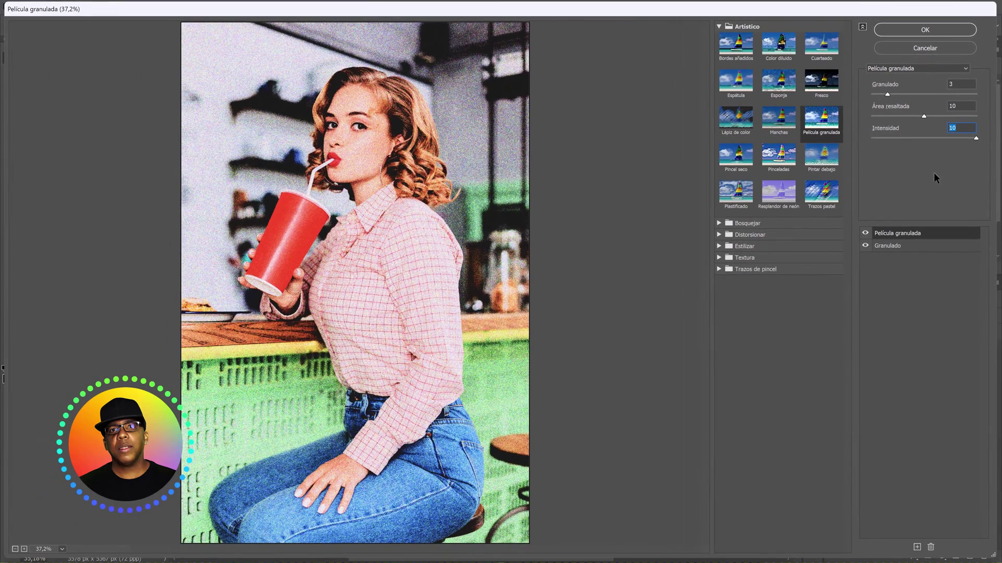
{"action": "left_click", "coordinate": [918, 31]}
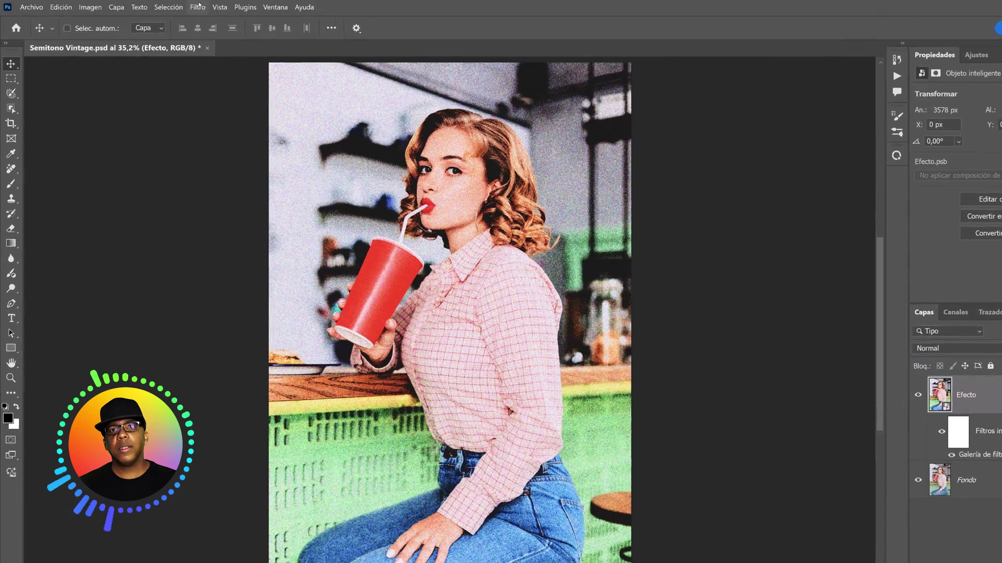
Step: Apply Pixelizar > Semitono de color with a 12-pixel maximum radius to Efecto
{"action": "left_click", "coordinate": [198, 7]}
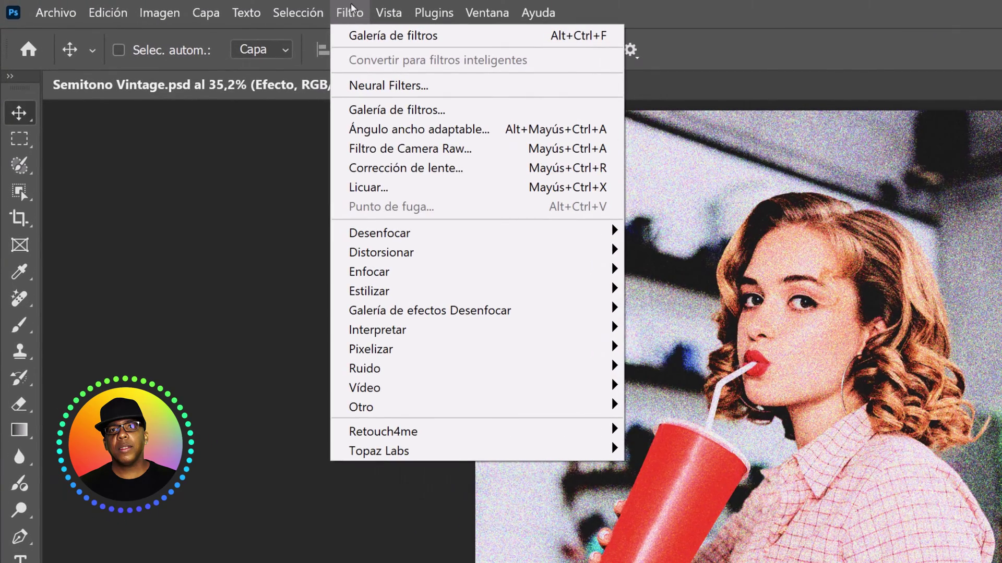
{"action": "mouse_move", "coordinate": [174, 349]}
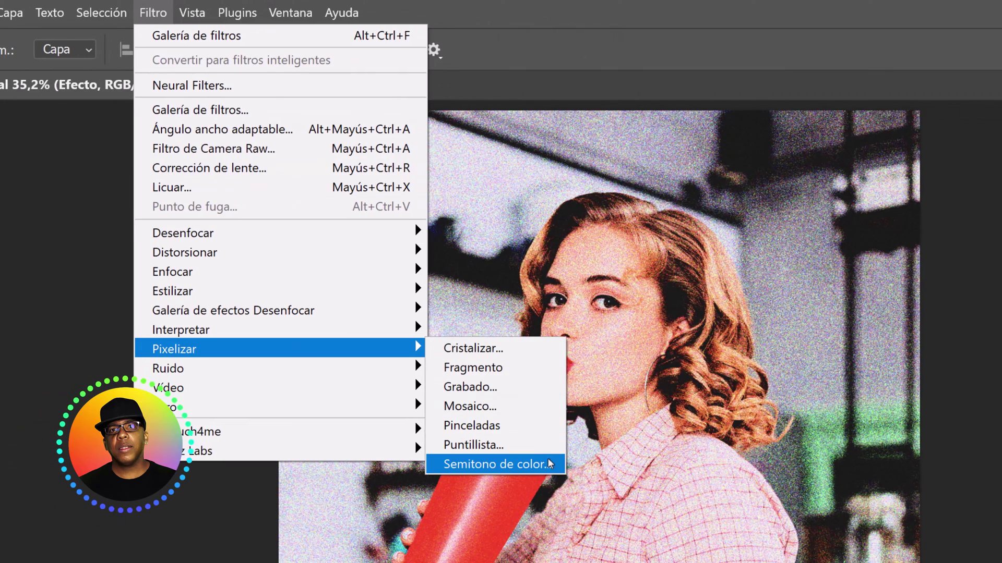
{"action": "left_click", "coordinate": [548, 464]}
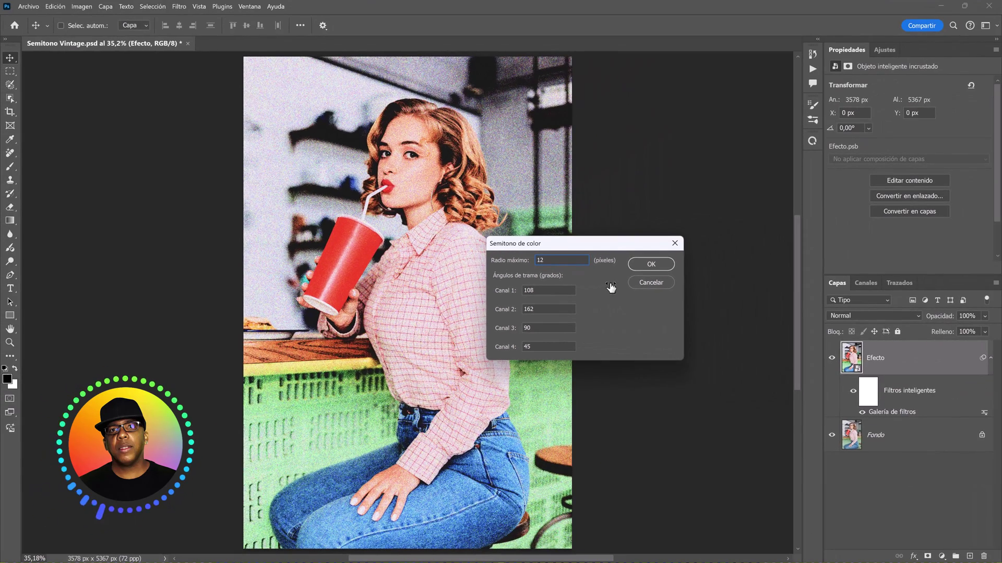
{"action": "left_click", "coordinate": [649, 265]}
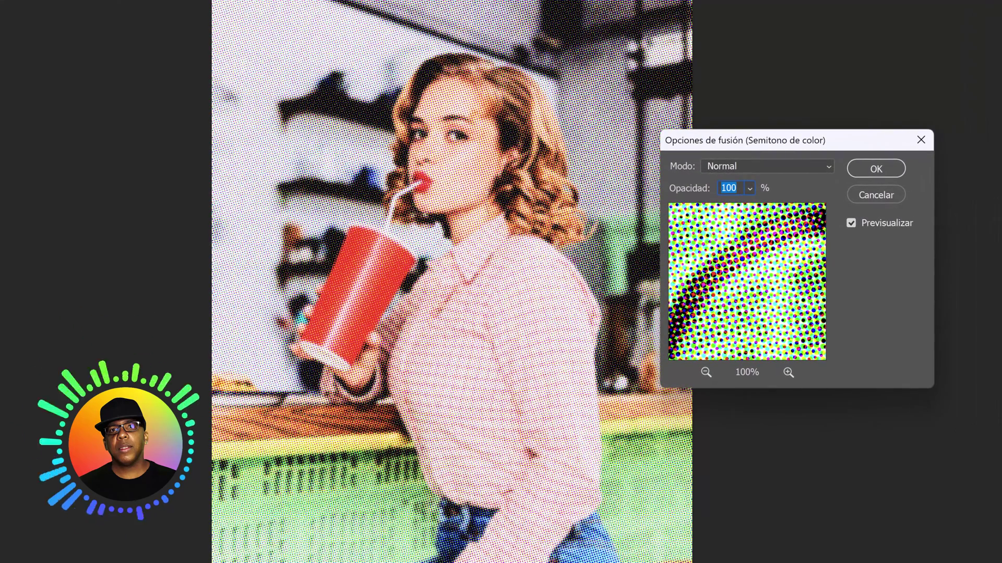
Step: Set the Semitono de color filter blending to Oscurecer mode at 50% opacity
{"action": "left_click", "coordinate": [768, 166]}
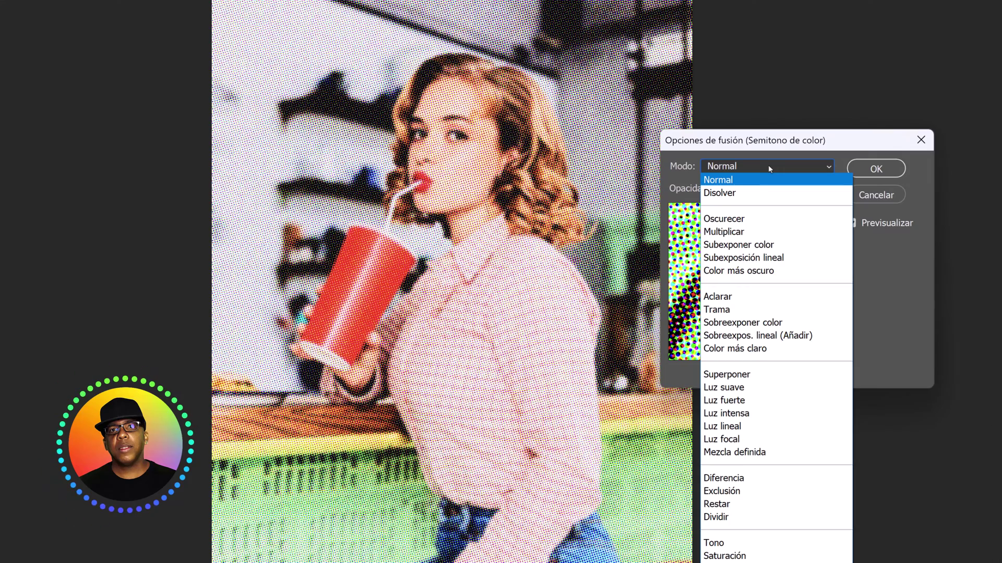
{"action": "left_click", "coordinate": [771, 218]}
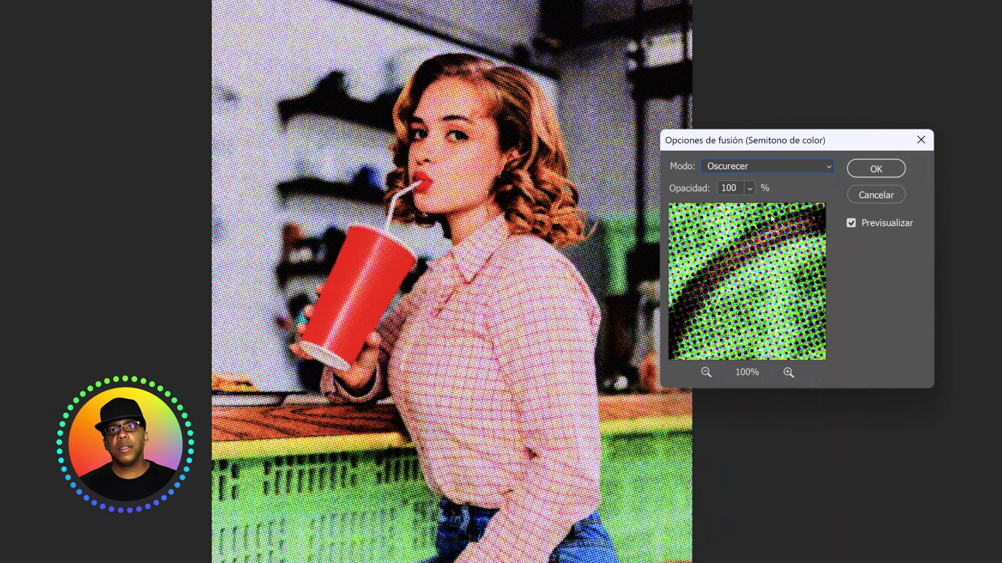
{"action": "double_click", "coordinate": [720, 189]}
{"action": "type", "text": "50"}
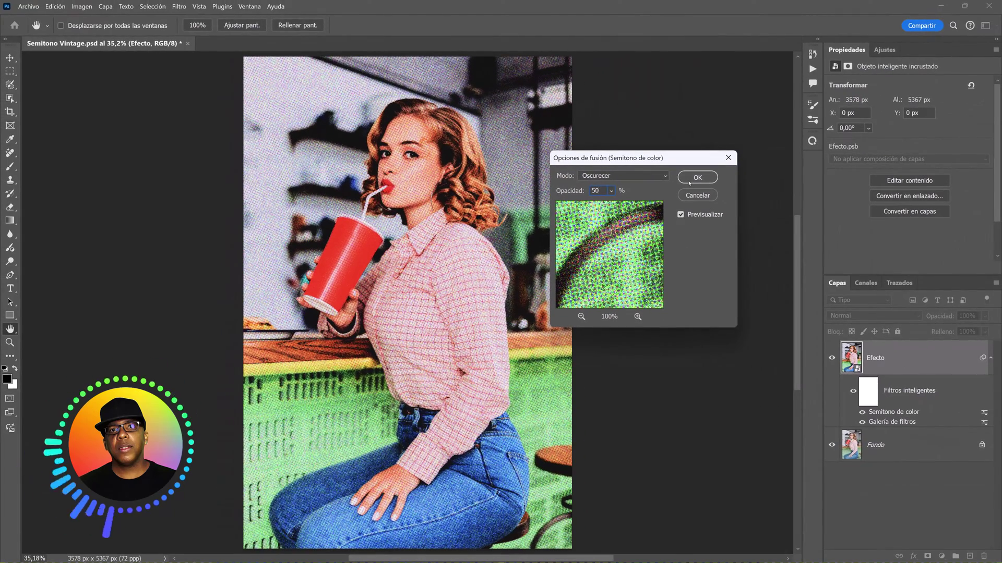
{"action": "left_click", "coordinate": [689, 182]}
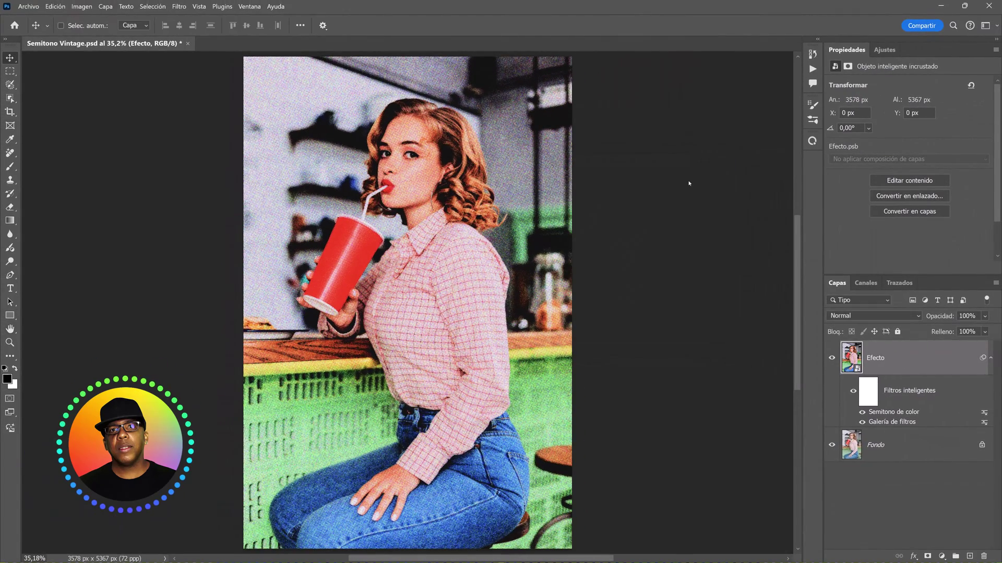
Step: Place Textura Papel.jpg into the document as an embedded layer
{"action": "left_click", "coordinate": [990, 358]}
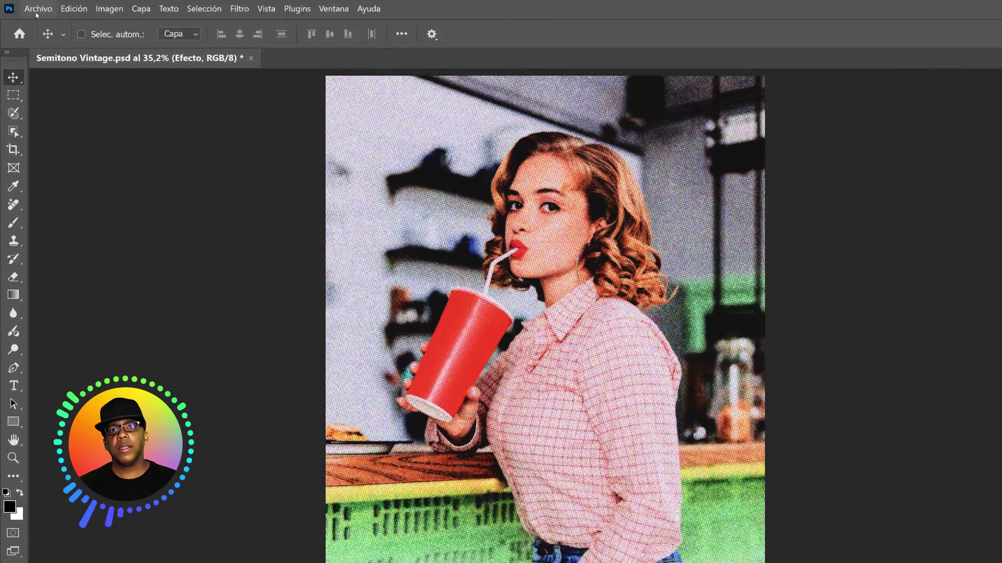
{"action": "left_click", "coordinate": [27, 7]}
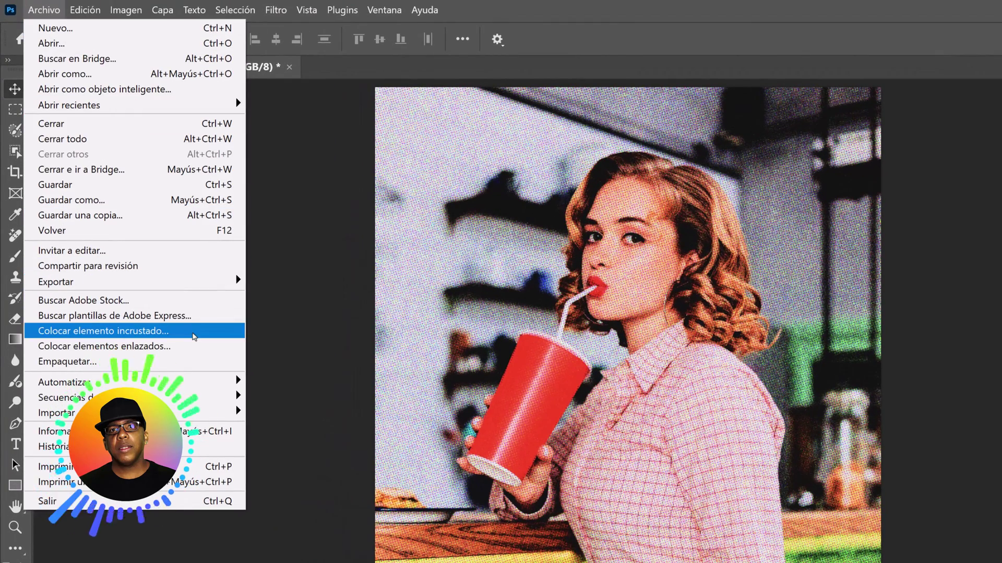
{"action": "left_click", "coordinate": [193, 333]}
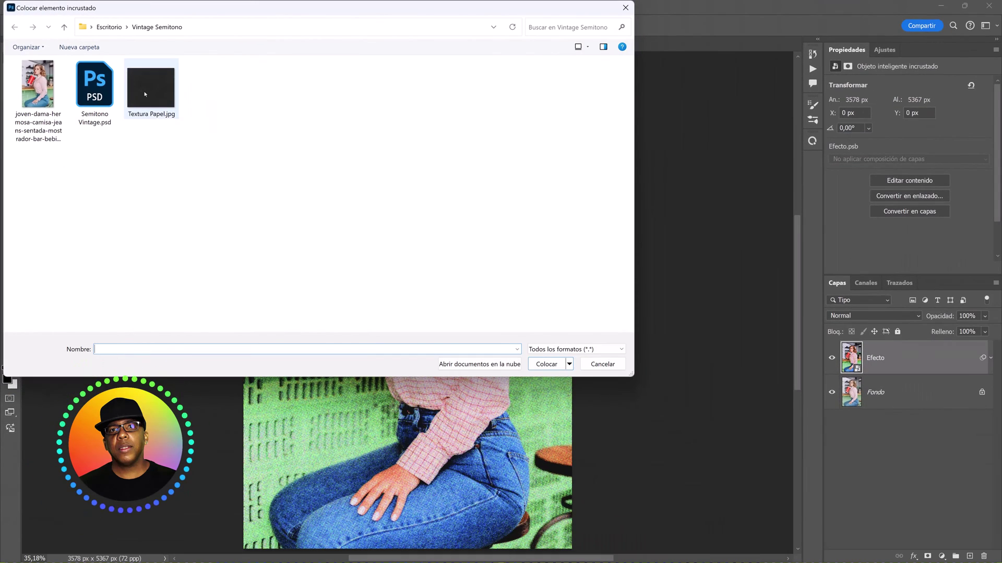
{"action": "left_click", "coordinate": [145, 94]}
{"action": "left_click", "coordinate": [542, 364]}
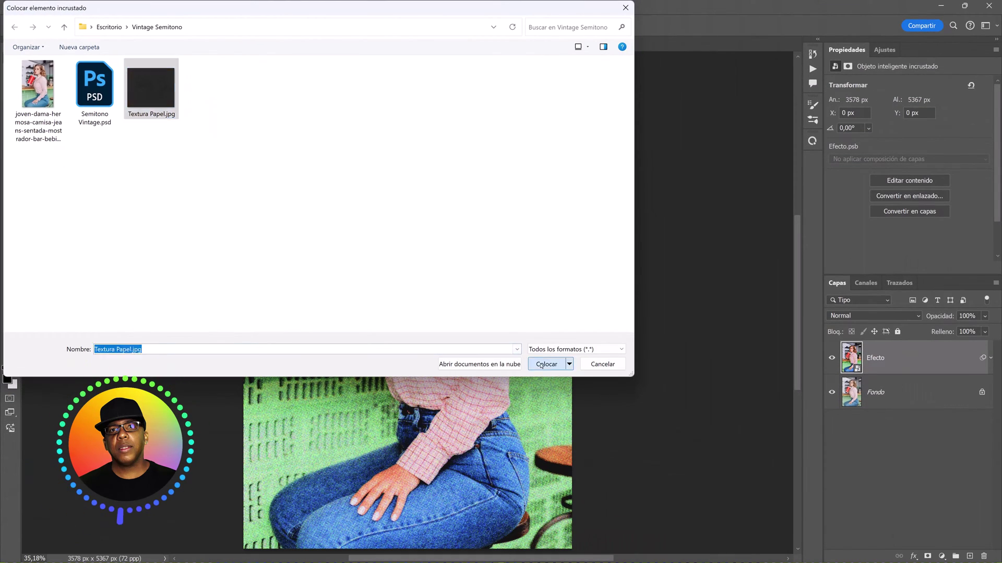
Step: Rotate the paper texture 90° clockwise and stretch it to cover the canvas
{"action": "right_click", "coordinate": [413, 284]}
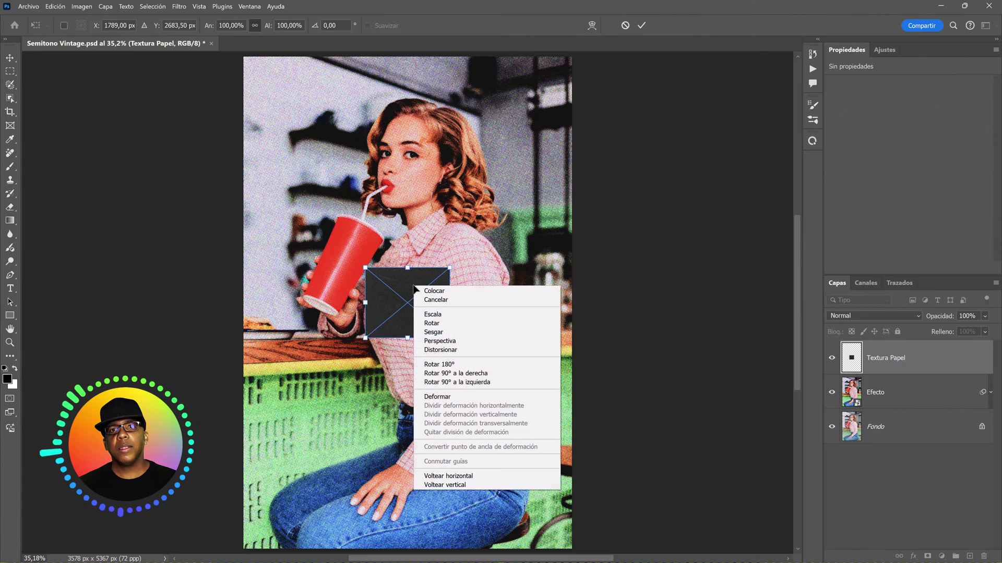
{"action": "left_click", "coordinate": [476, 373]}
{"action": "left_click_drag", "start_coordinate": [409, 261], "coordinate": [408, 56]}
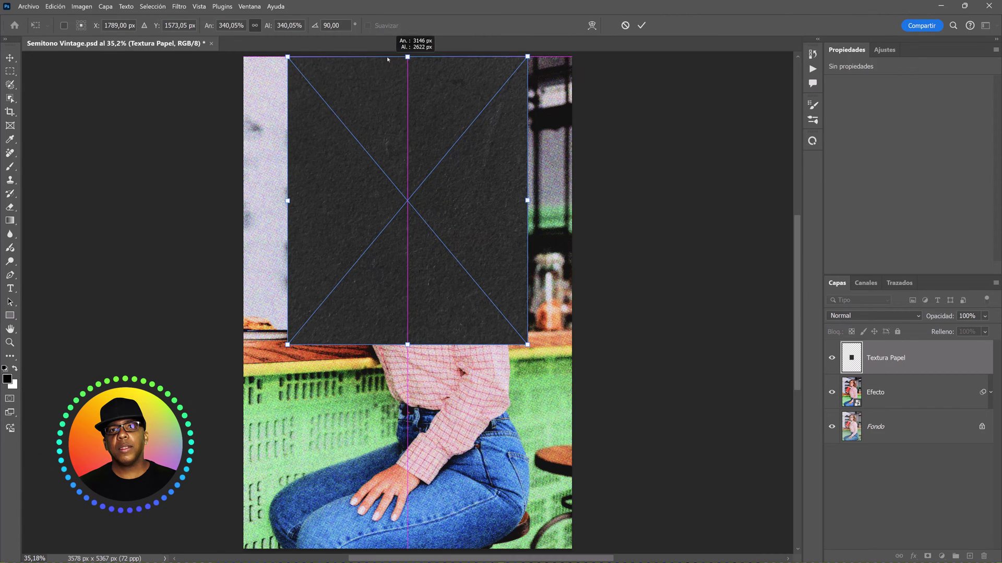
{"action": "left_click_drag", "start_coordinate": [408, 344], "coordinate": [408, 549]}
{"action": "key", "text": "Return"}
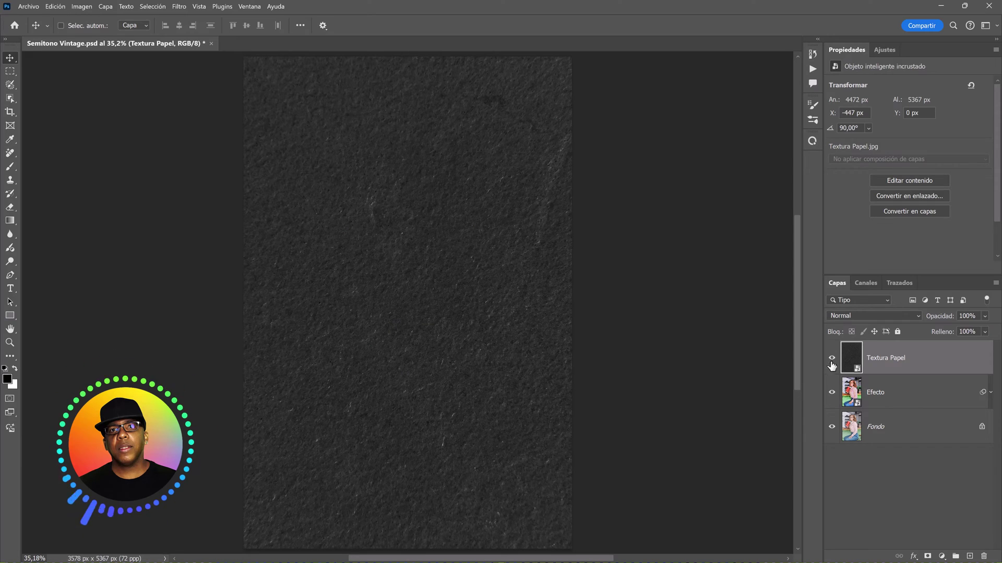
Step: Blend the paper texture layer in Trama mode at 75% opacity
{"action": "left_click", "coordinate": [862, 316]}
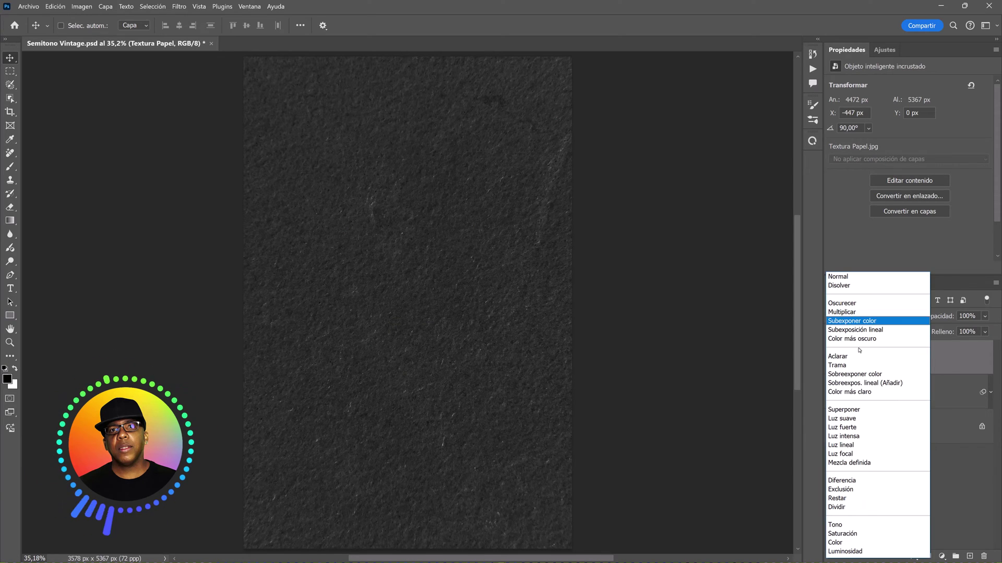
{"action": "left_click", "coordinate": [870, 366]}
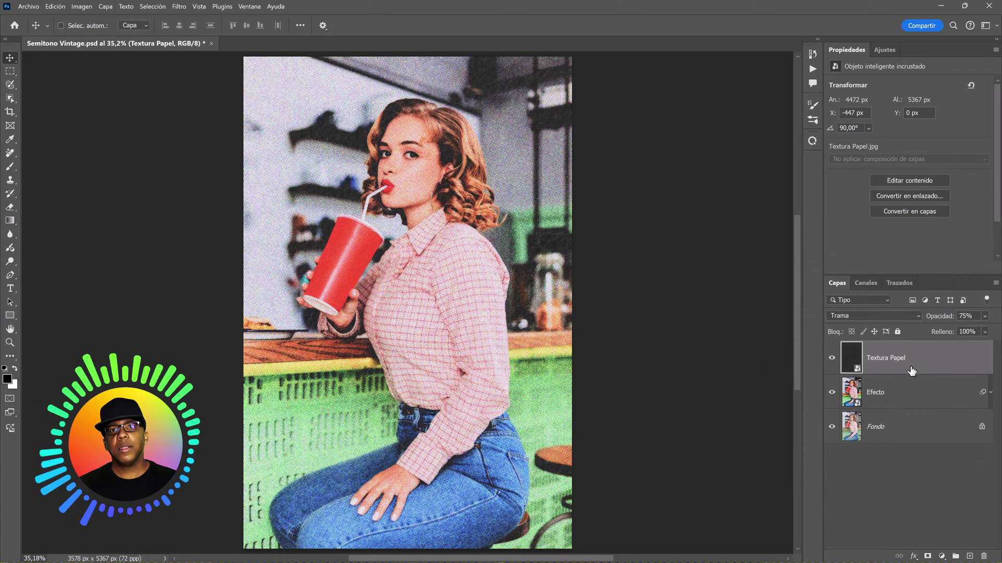
{"action": "left_click", "coordinate": [884, 50]}
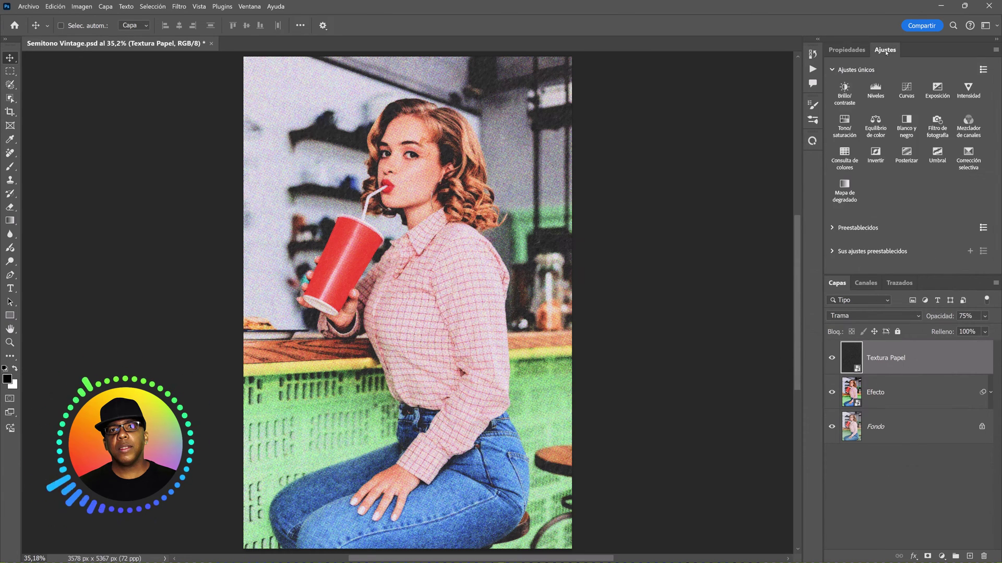
Step: Add Brightness/Contrast (10, 50), a black-point-raising Curves, and Vibrance (+10, +5) adjustment layers
{"action": "left_click", "coordinate": [849, 97]}
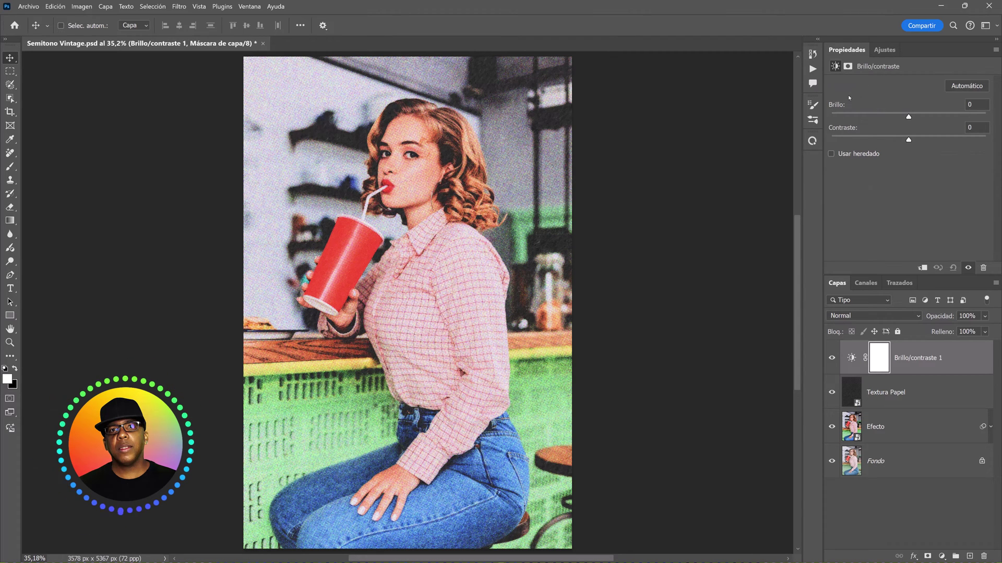
{"action": "type", "text": "00"}
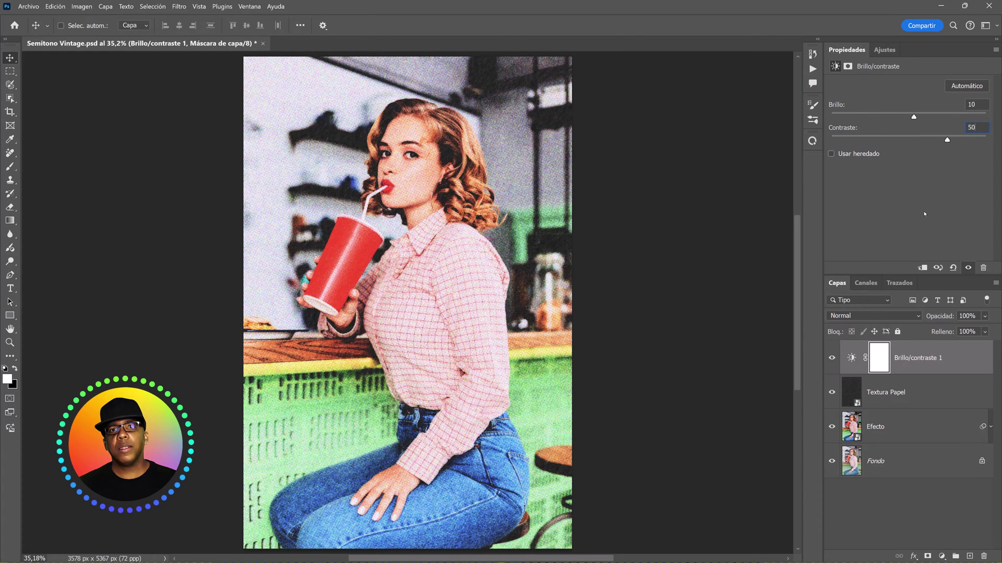
{"action": "left_click", "coordinate": [880, 54]}
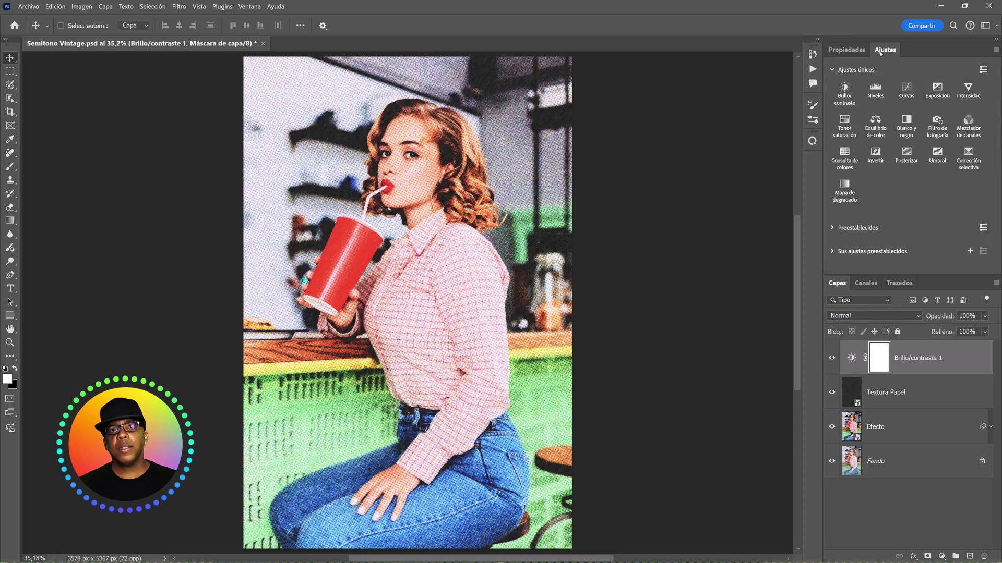
{"action": "left_click", "coordinate": [906, 89]}
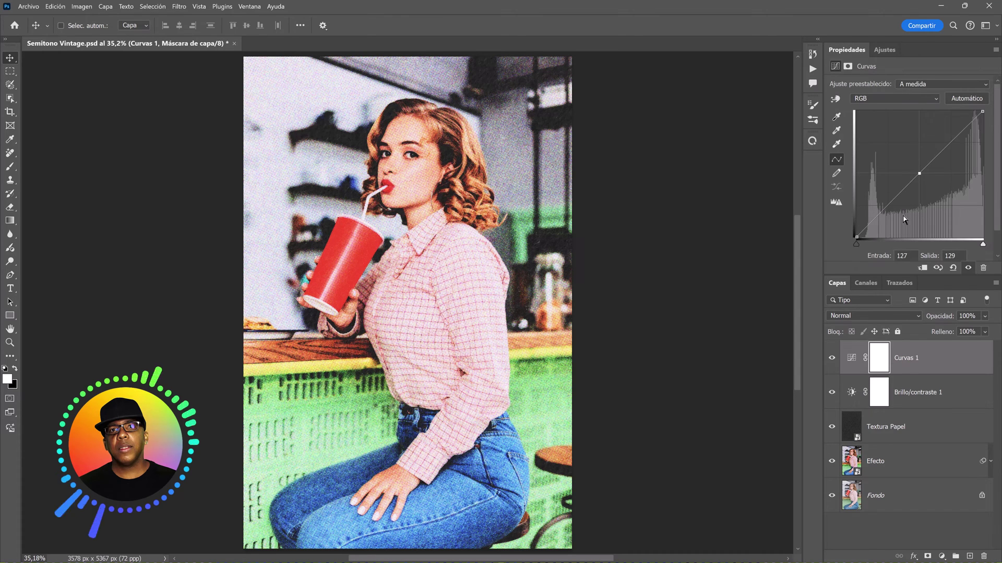
{"action": "left_click_drag", "start_coordinate": [857, 238], "coordinate": [852, 221]}
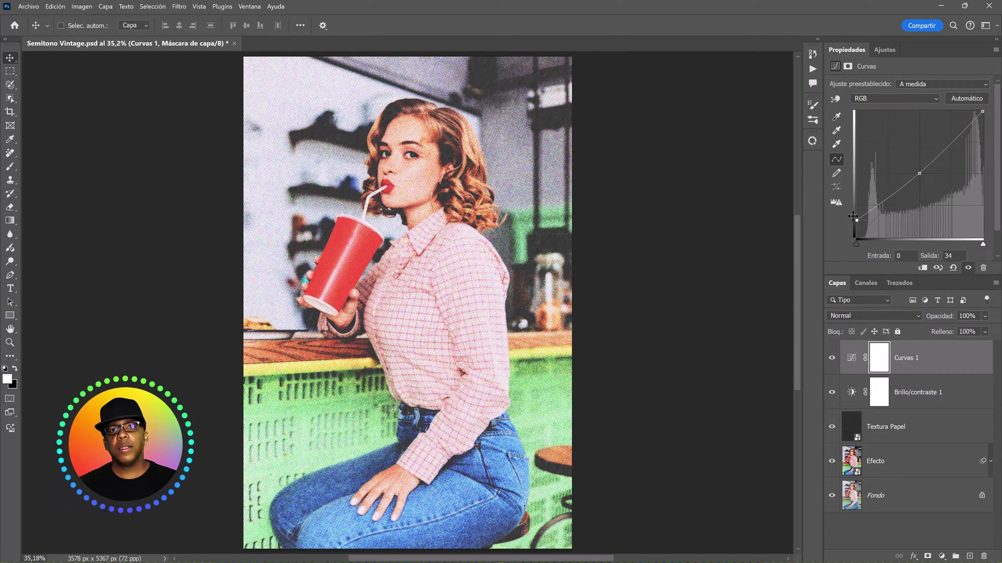
{"action": "left_click", "coordinate": [884, 50]}
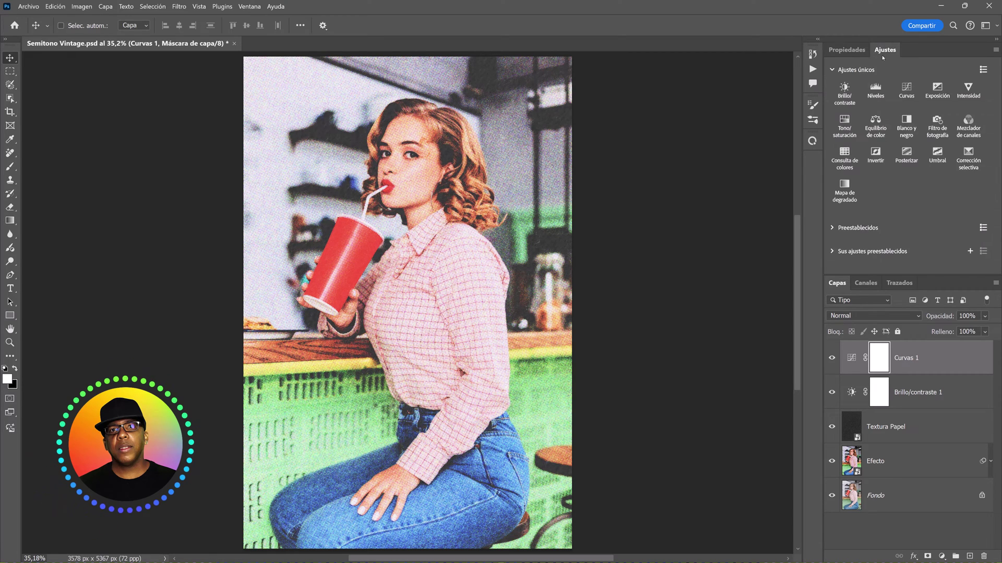
{"action": "left_click", "coordinate": [972, 96]}
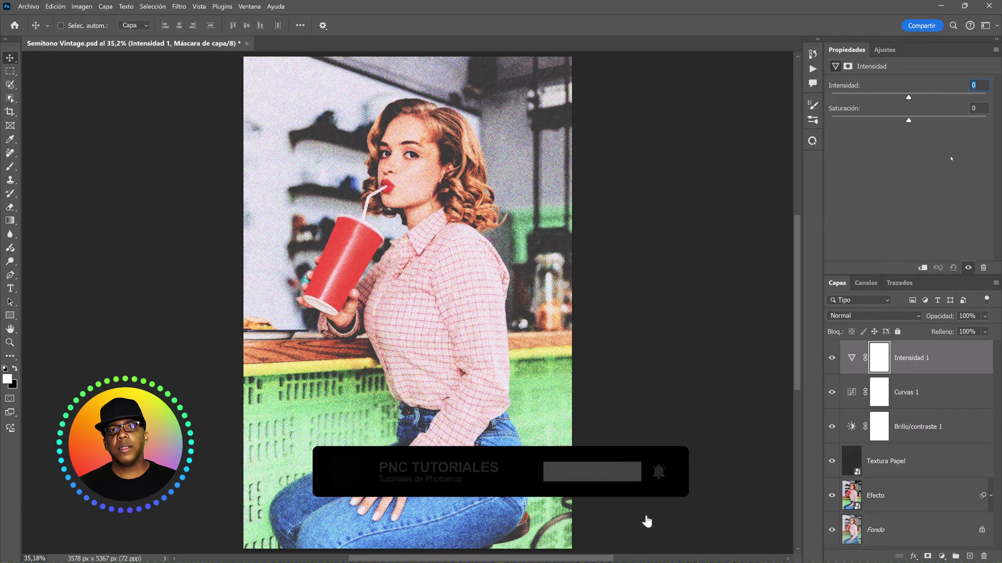
{"action": "type", "text": "1"}
{"action": "type", "text": "5"}
{"action": "key", "text": "Return"}
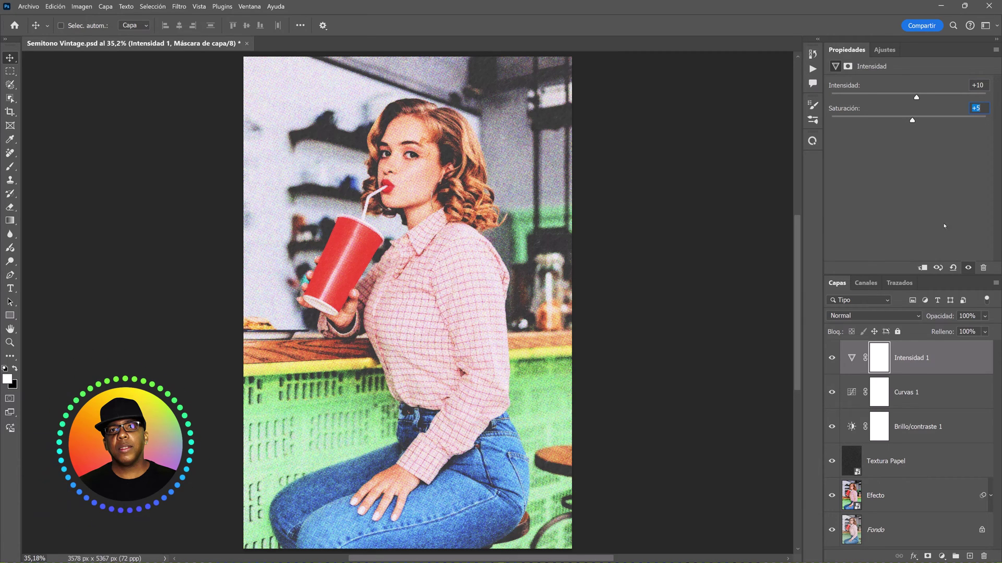
Step: Group the layers from Intensidad 1 down to Efecto into Grupo 1
{"action": "left_click", "coordinate": [913, 497], "text": "shift"}
{"action": "key", "text": "ctrl+g"}
{"action": "left_click", "coordinate": [832, 347]}
{"action": "scroll", "coordinate": [487, 344], "scroll_direction": "up", "scroll_amount": 3}
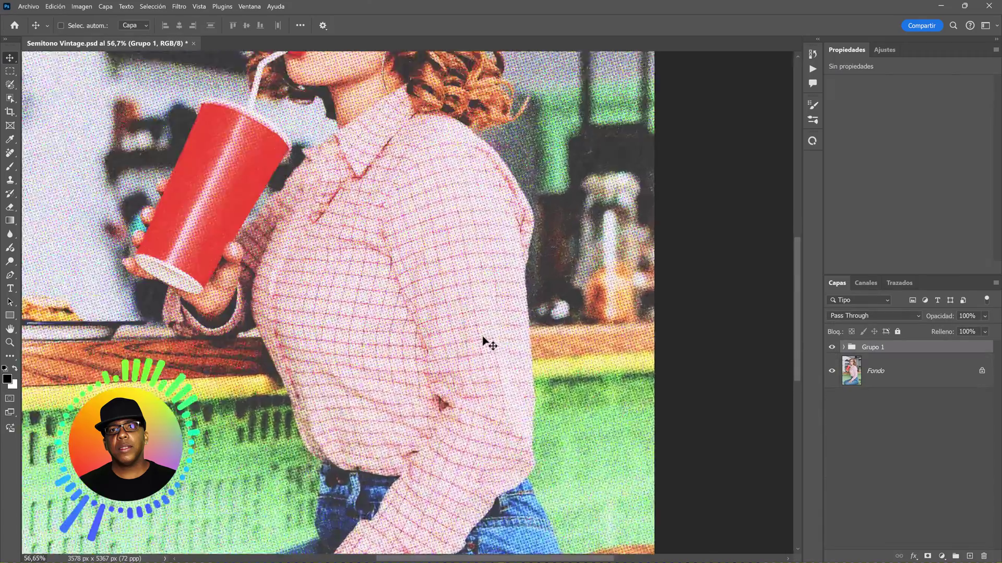
{"action": "scroll", "coordinate": [482, 339], "scroll_direction": "up", "scroll_amount": 3}
{"action": "scroll", "coordinate": [543, 526], "scroll_direction": "up", "scroll_amount": 5}
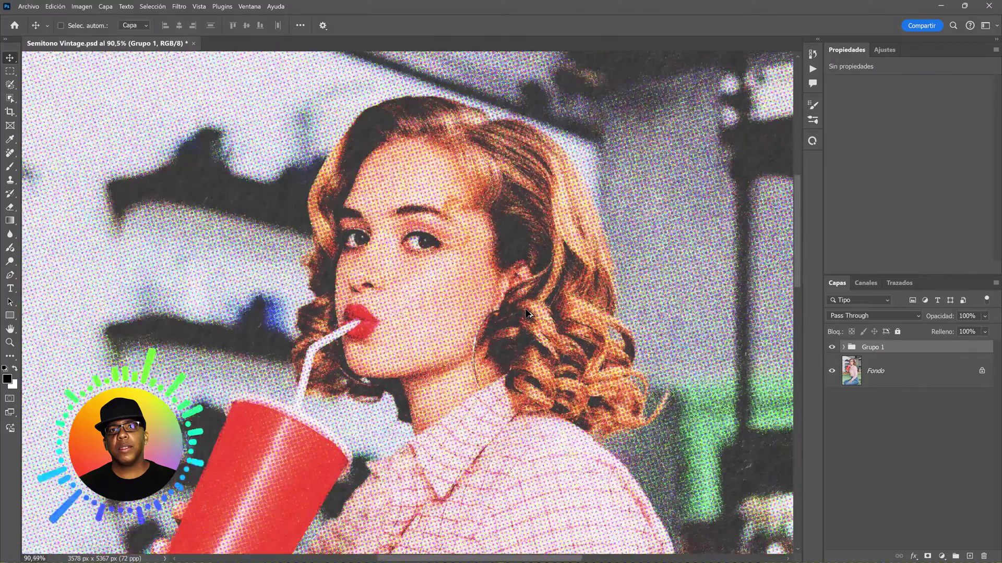
{"action": "left_click", "coordinate": [909, 439]}
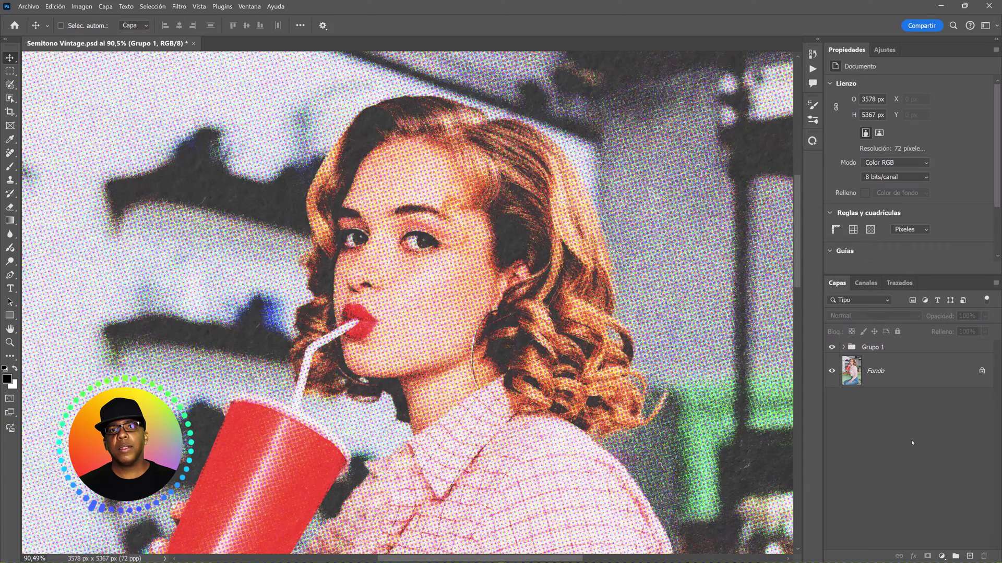